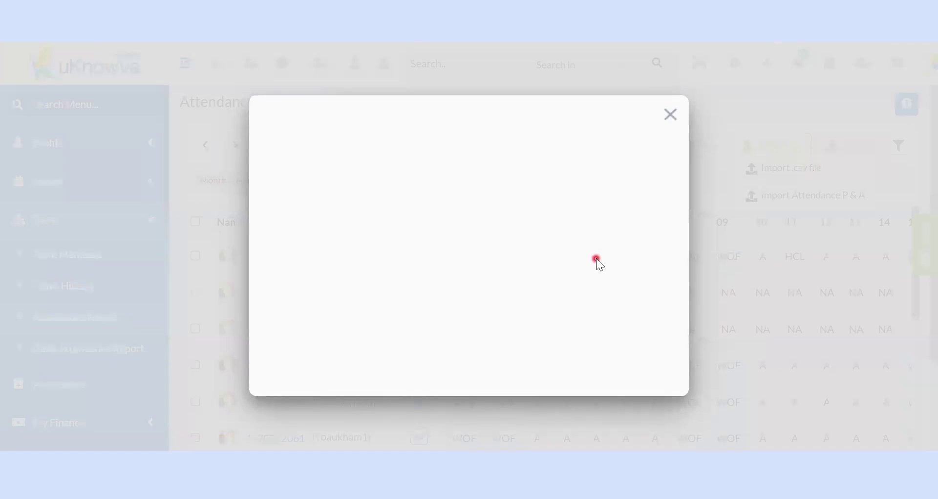
Step: Review the form for importing users' present and absent attendance, and close it without uploading a file
left_click(468, 327)
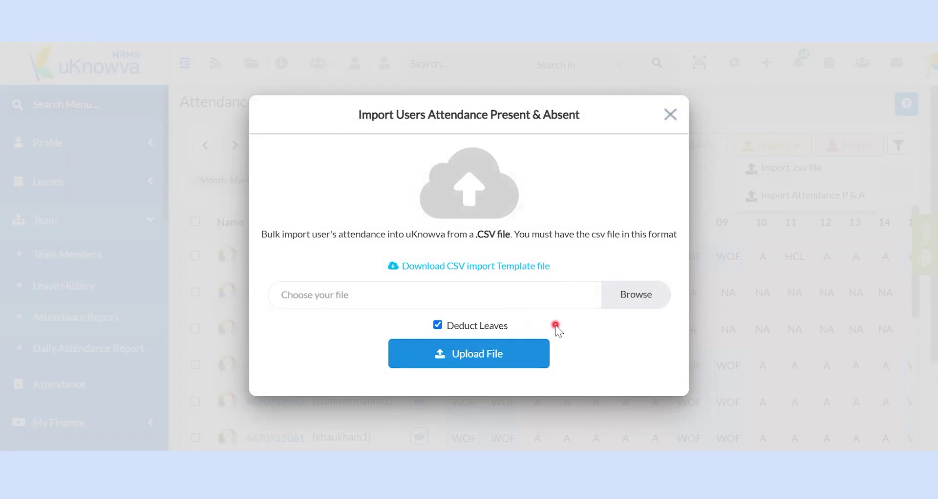
left_click(672, 109)
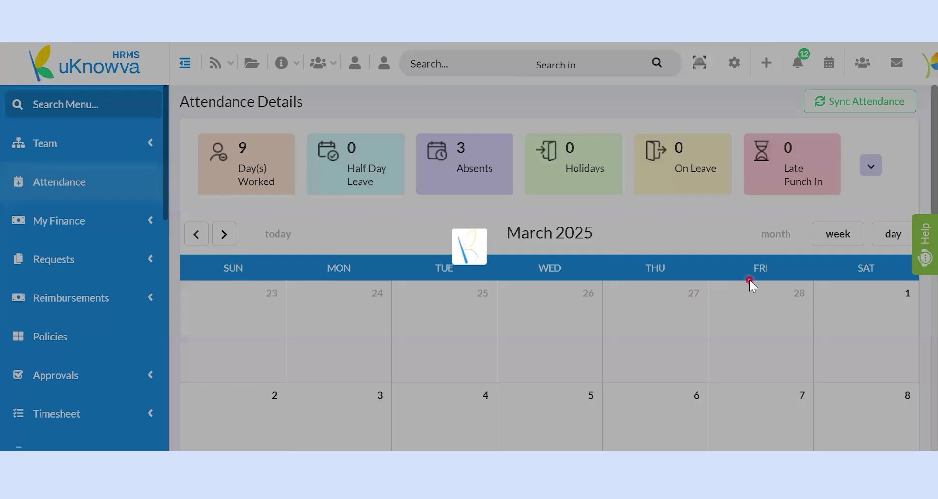
Step: Look through the personal attendance calendar for March 2025 and its colour legend
scroll(750, 280, "down", 3)
scroll(750, 281, "down", 2)
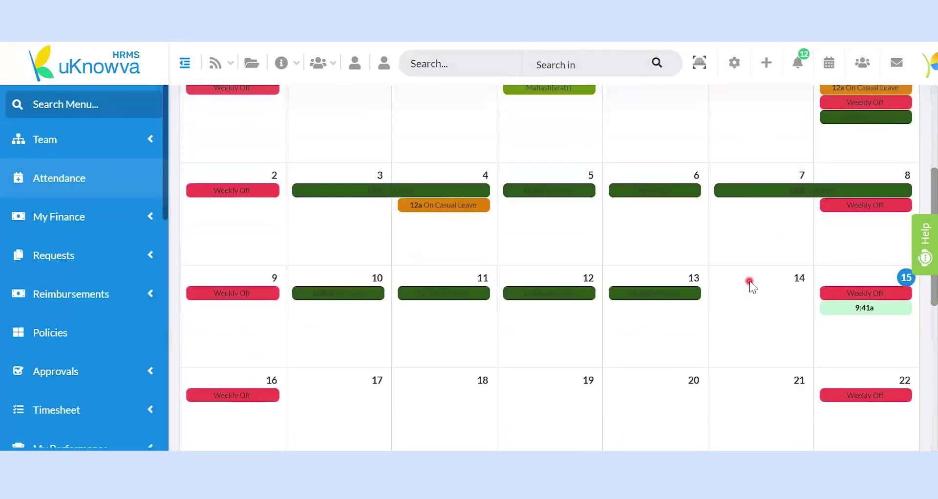
scroll(749, 281, "down", 2)
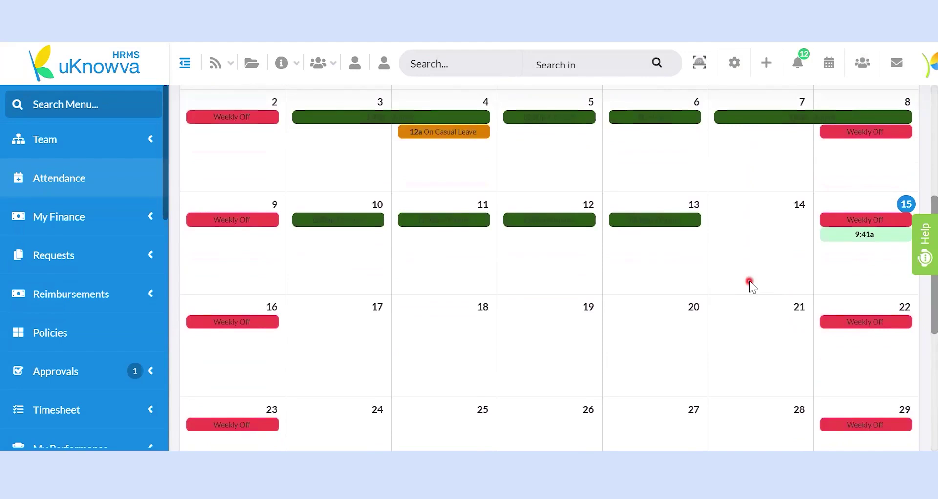
scroll(749, 281, "down", 6)
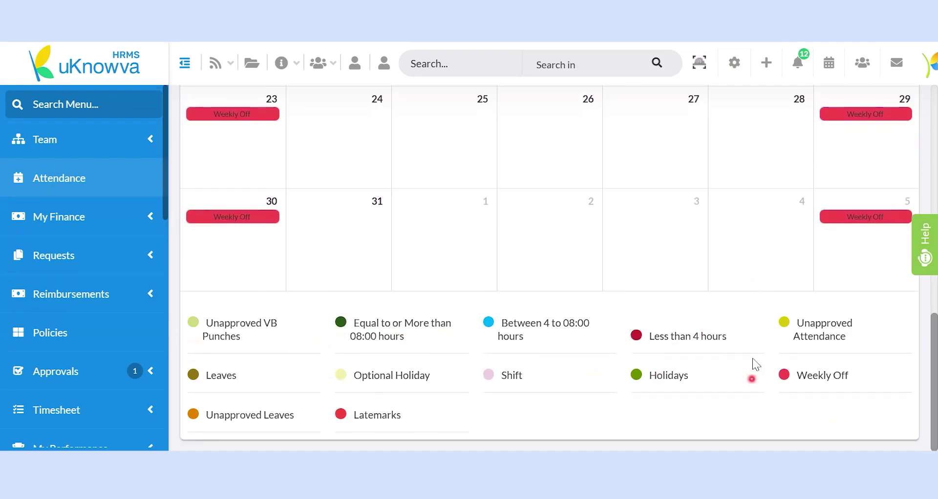
scroll(781, 342, "up", 6)
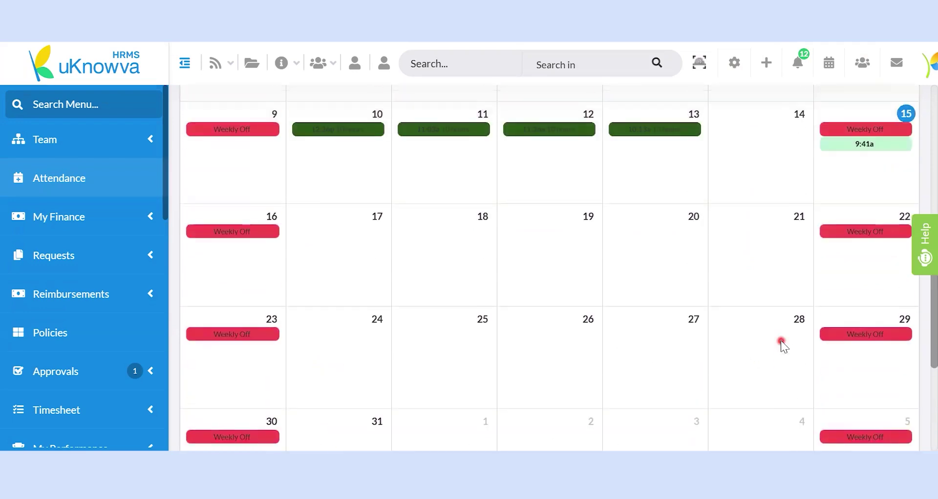
scroll(782, 340, "up", 3)
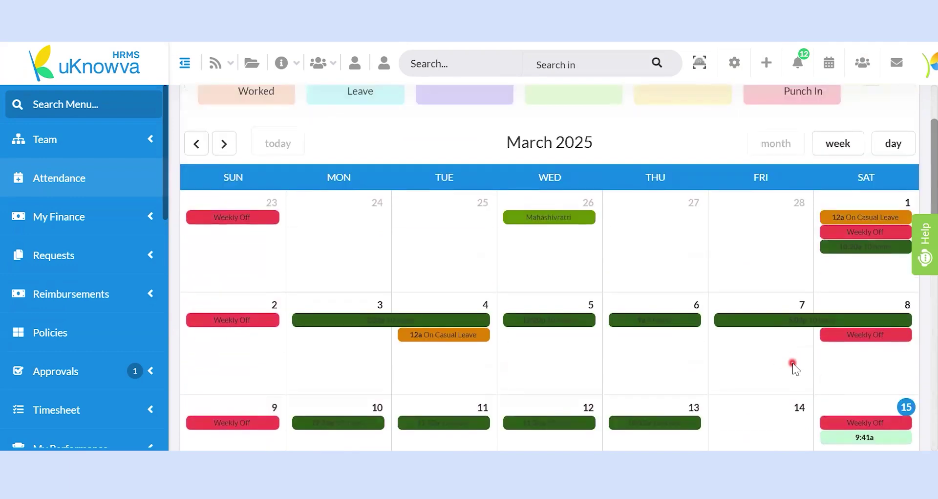
Step: Open the entry form for 27-02-2025 in the attendance calendar and examine its Add Attendance fields
left_click(678, 242)
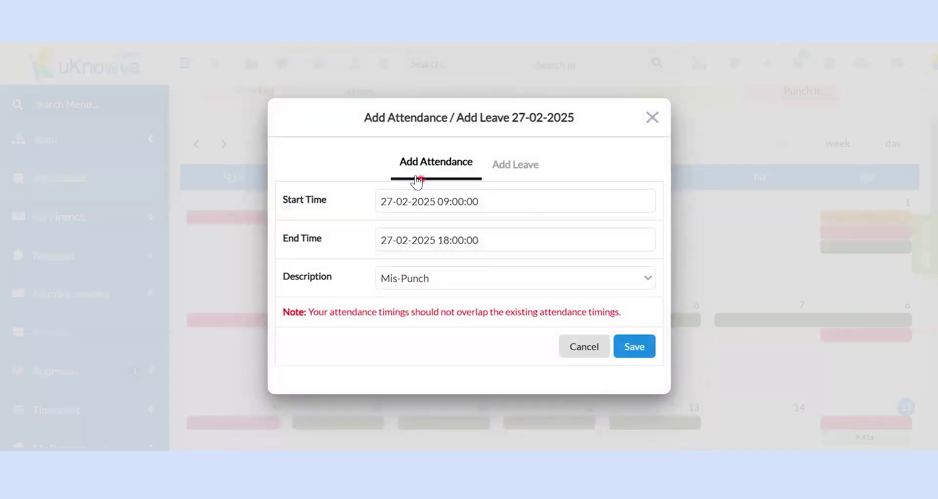
left_click(416, 176)
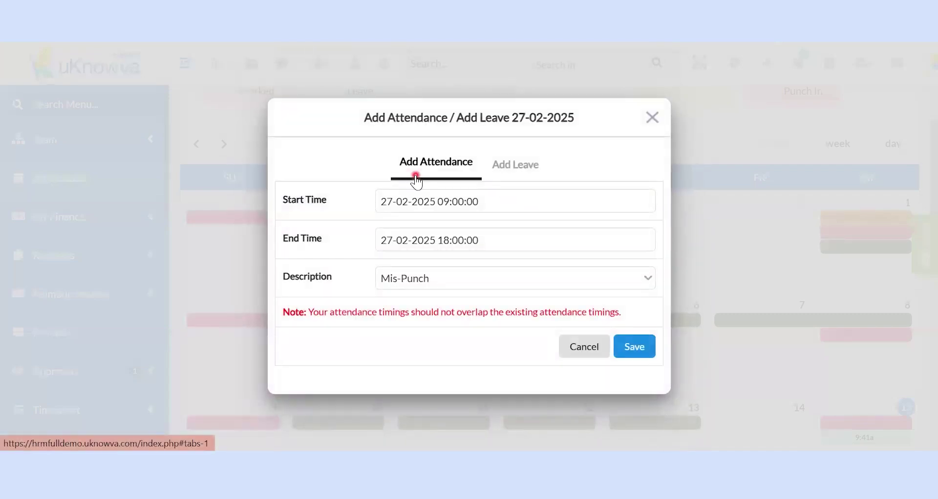
left_click(547, 171)
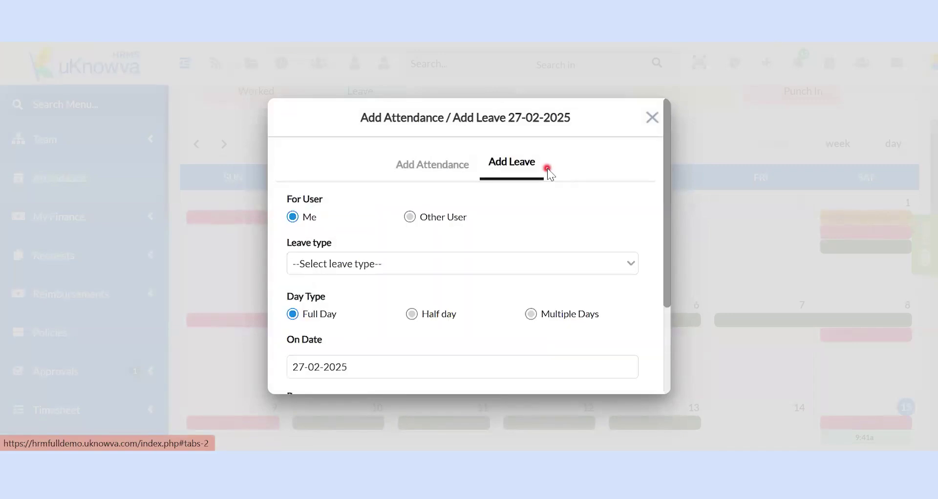
left_click(465, 175)
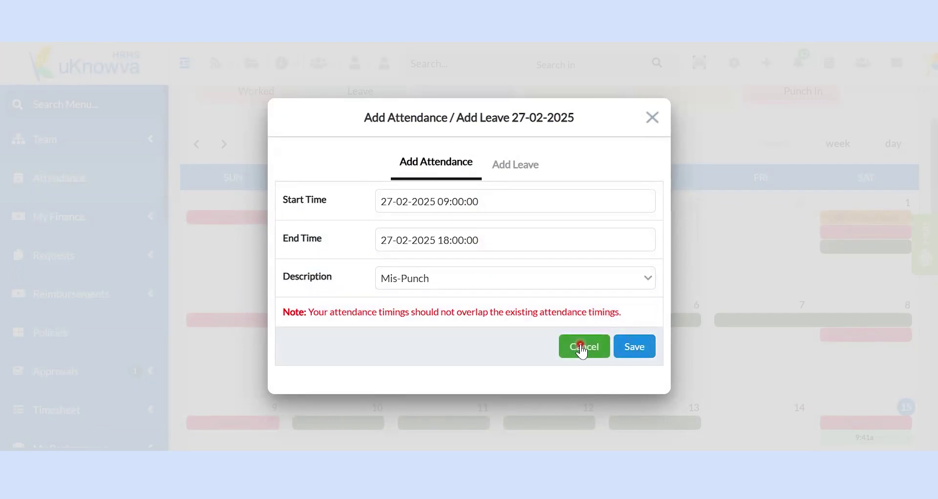
Step: Examine the Add Leave fields for 27-02-2025 and close the form without saving
left_click(531, 164)
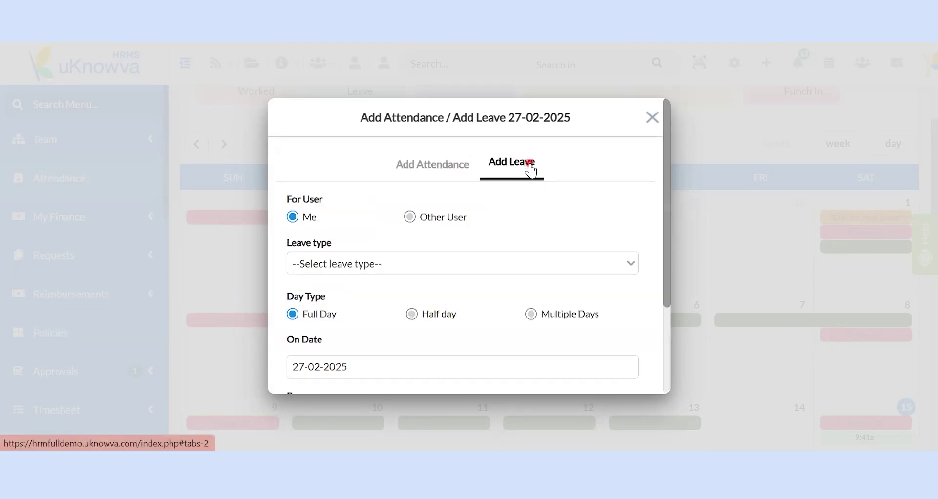
scroll(544, 231, "down", 2)
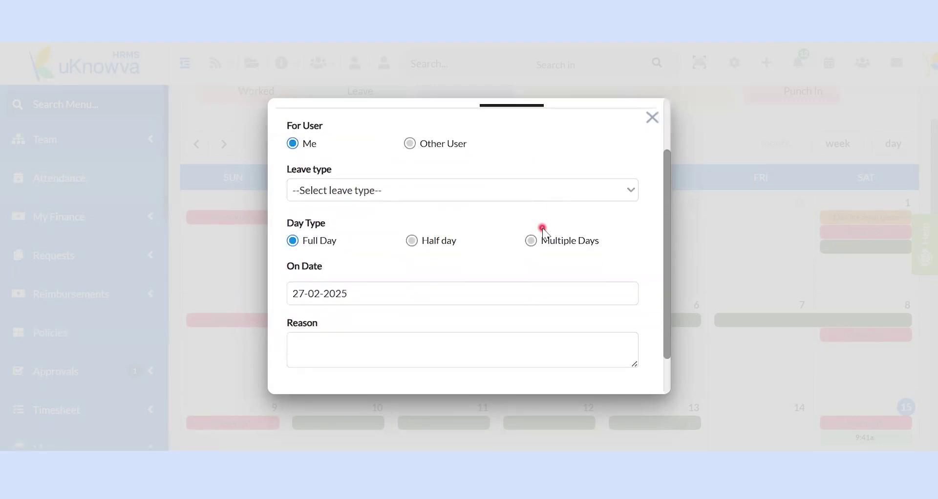
left_click(575, 196)
left_click(622, 143)
scroll(540, 326, "down", 1)
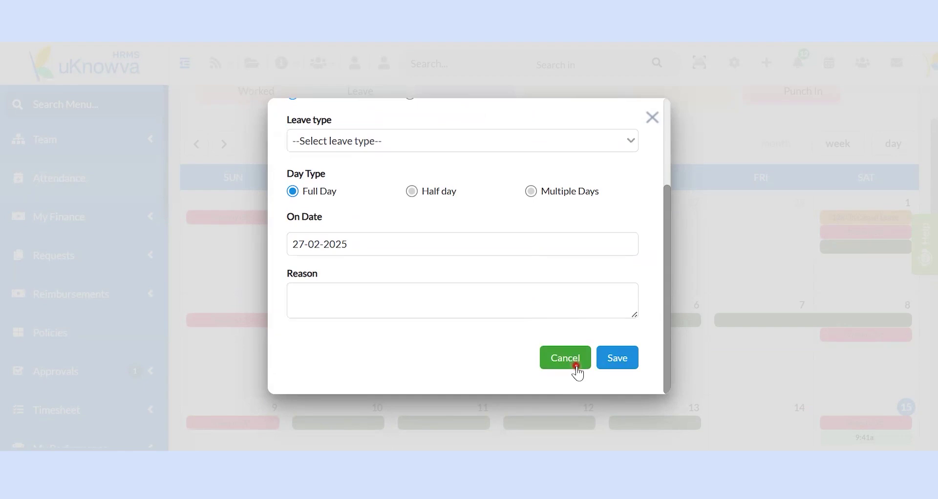
left_click(775, 206)
Step: Search the menu for "atte" and open the attendance approval requests
left_click(119, 99)
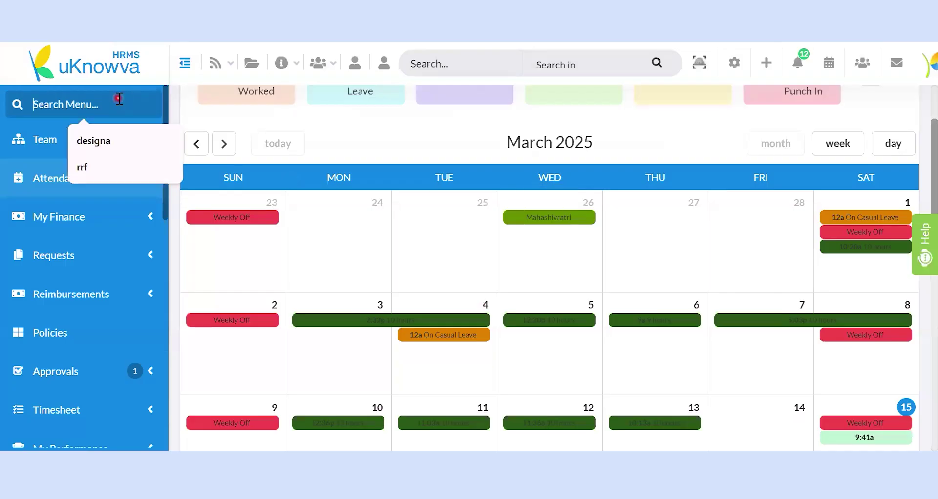
type("atte")
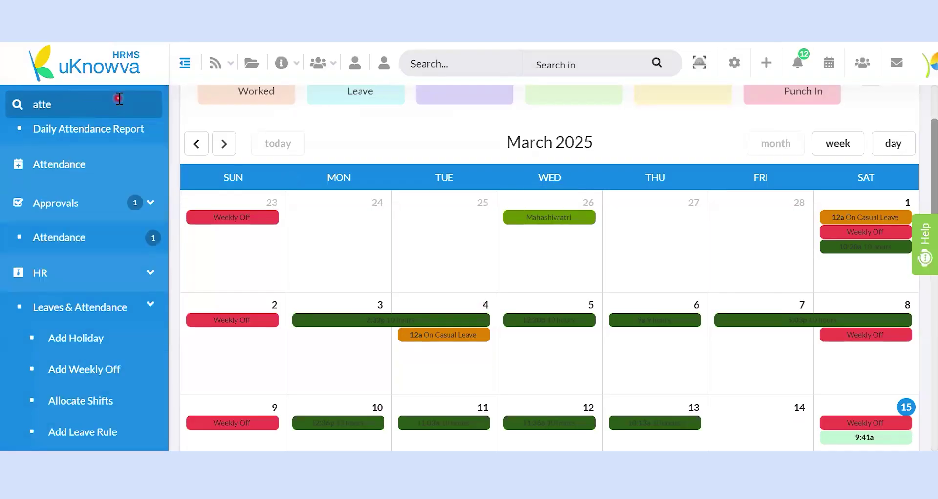
left_click(114, 245)
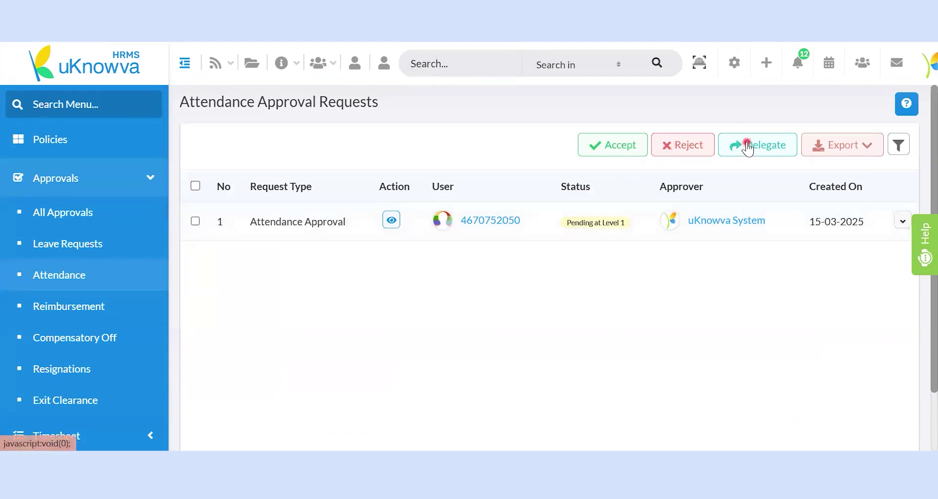
Step: Select the pending attendance request, and look over the export options and the search filters for the request list
left_click(195, 221)
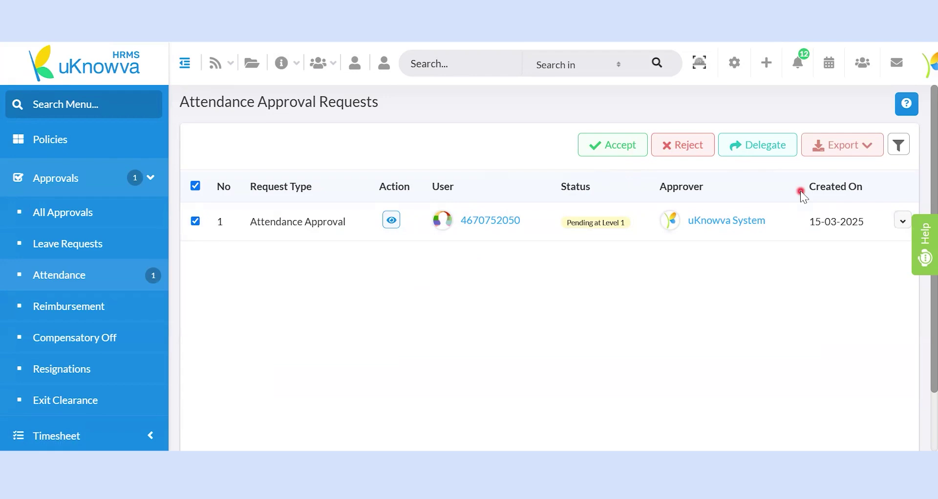
left_click(856, 146)
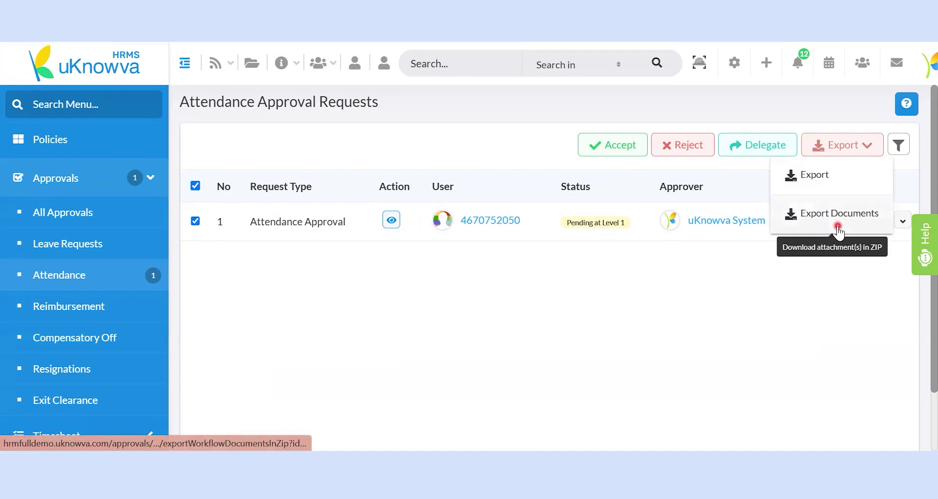
left_click(731, 289)
left_click(900, 146)
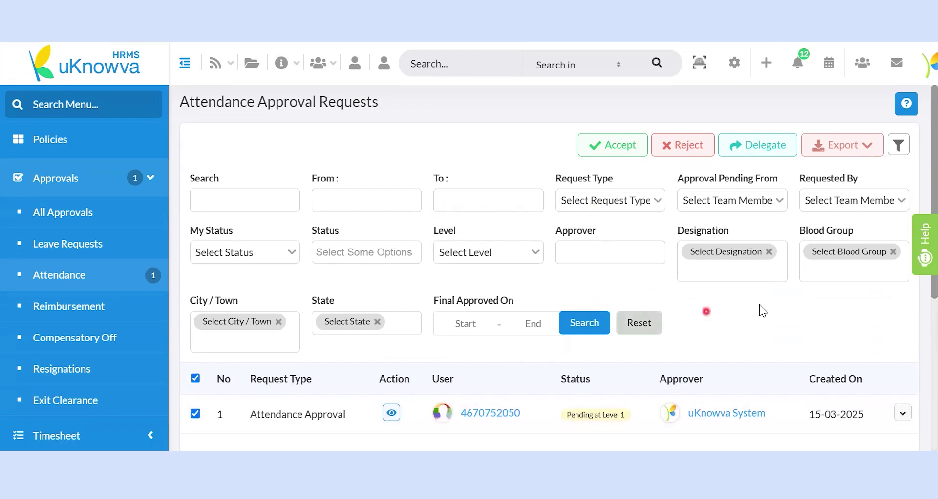
scroll(776, 300, "down", 3)
scroll(776, 300, "down", 2)
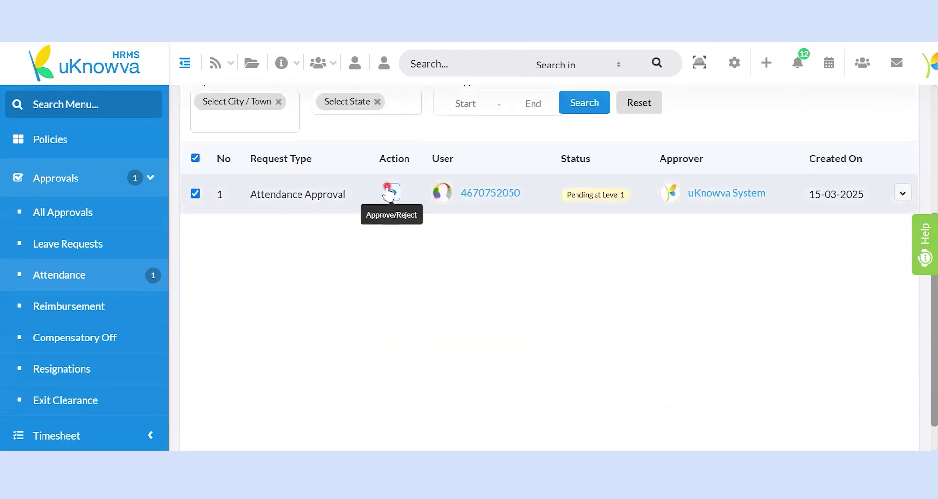
Step: Open the pending attendance approval request, examine its details, decision options, approval level and comments section, and return to the request list
left_click(391, 192)
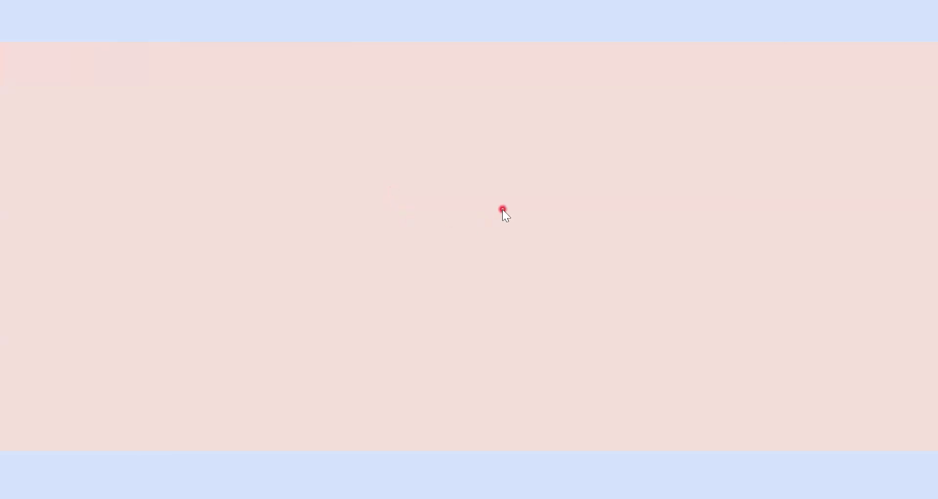
scroll(508, 250, "down", 2)
scroll(509, 250, "up", 2)
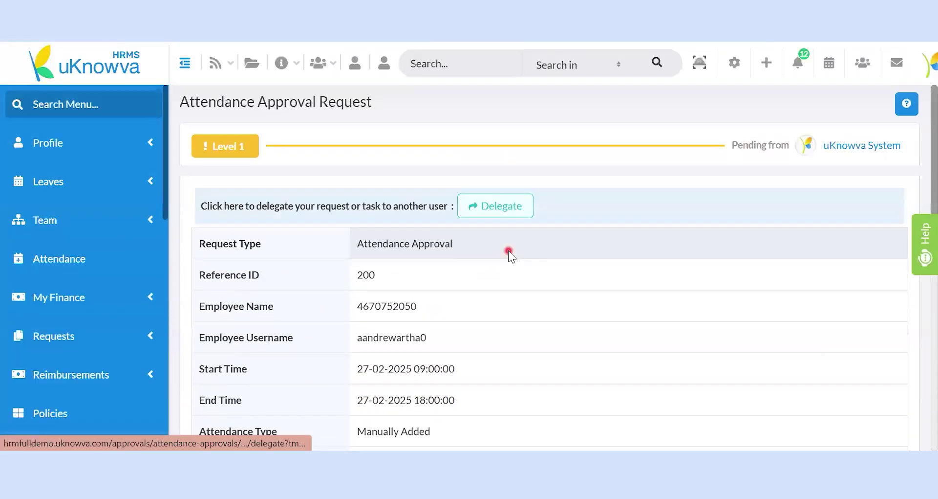
scroll(508, 250, "down", 3)
scroll(511, 267, "down", 3)
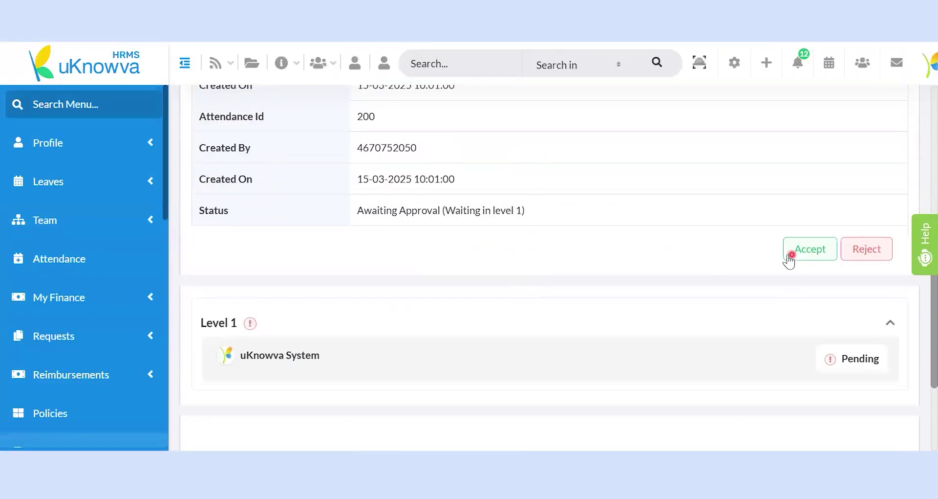
scroll(454, 169, "up", 6)
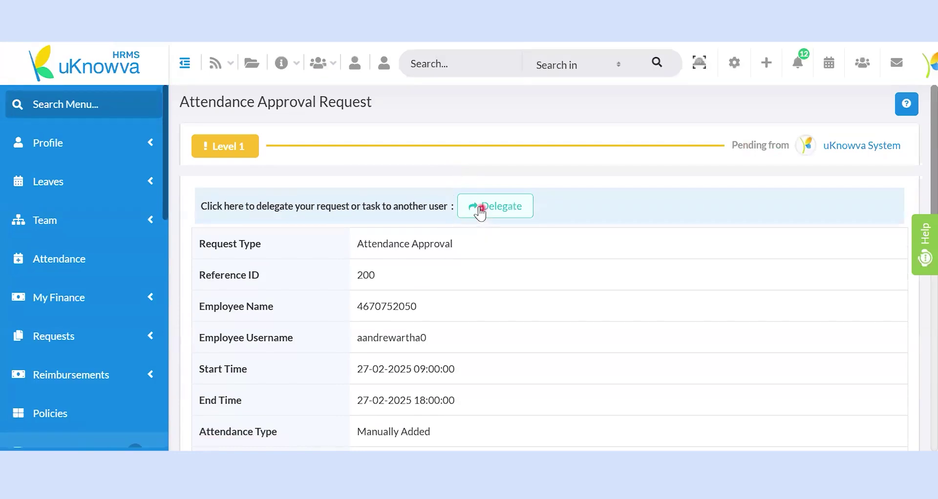
scroll(591, 257, "down", 10)
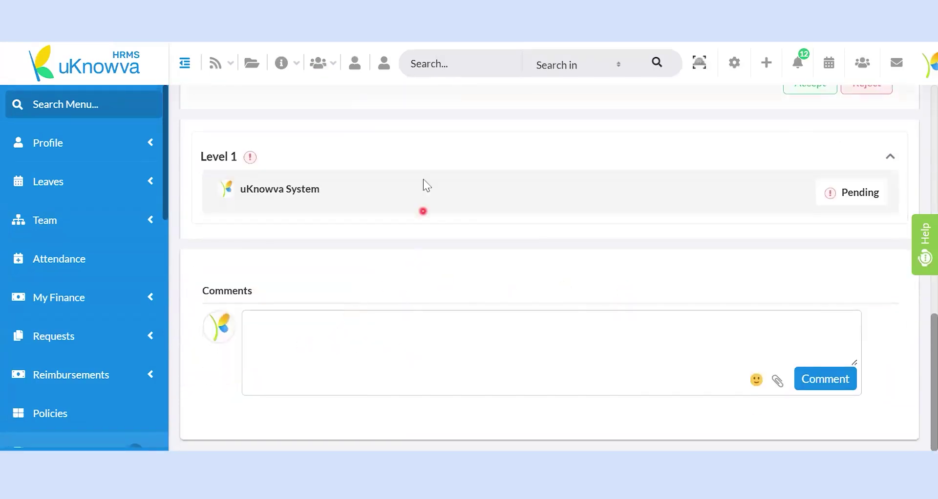
left_click(235, 14)
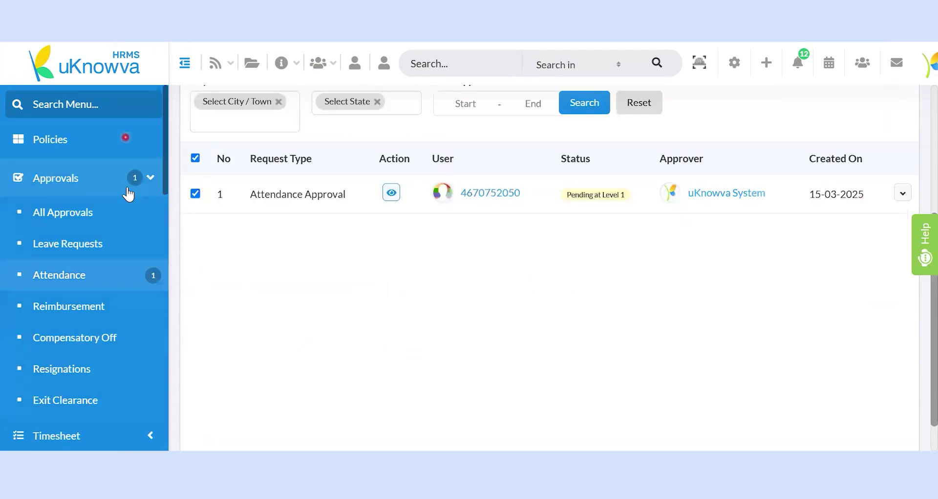
Step: Open the team's monthly Attendance Report
left_click(88, 104)
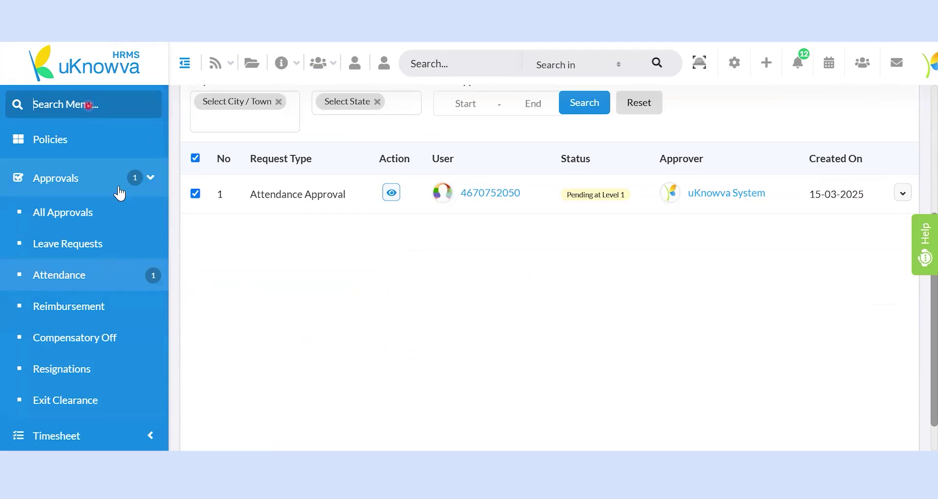
scroll(119, 205, "up", 5)
left_click(119, 229)
left_click(105, 319)
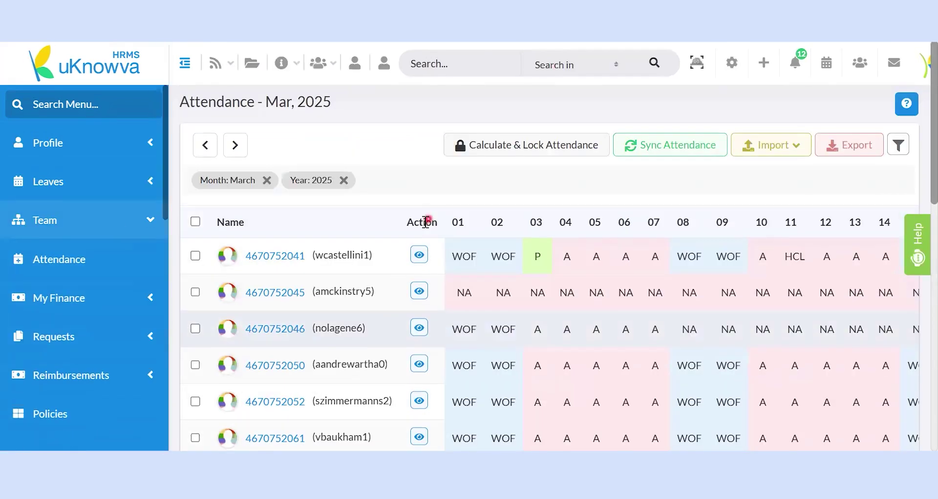
Step: Open the first listed employee's attendance calendar, view the punch details for 03-03-2025, and close them
left_click(419, 255)
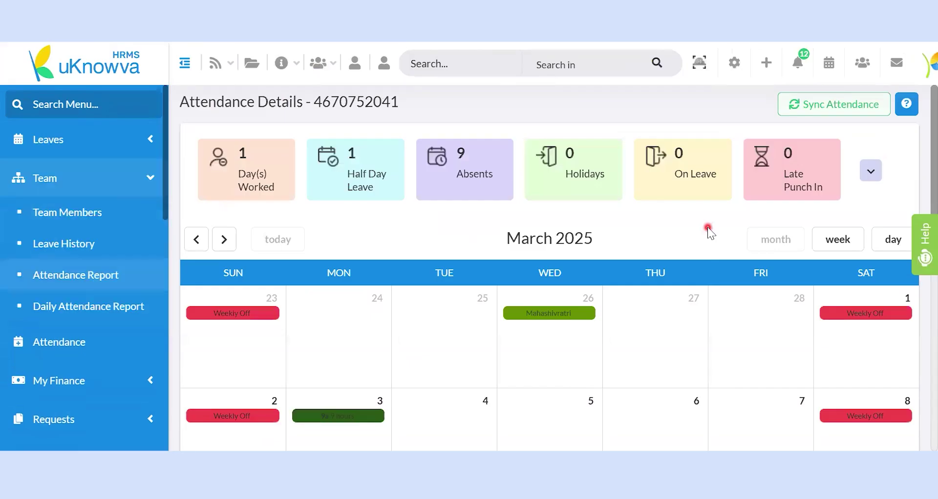
scroll(402, 280, "down", 3)
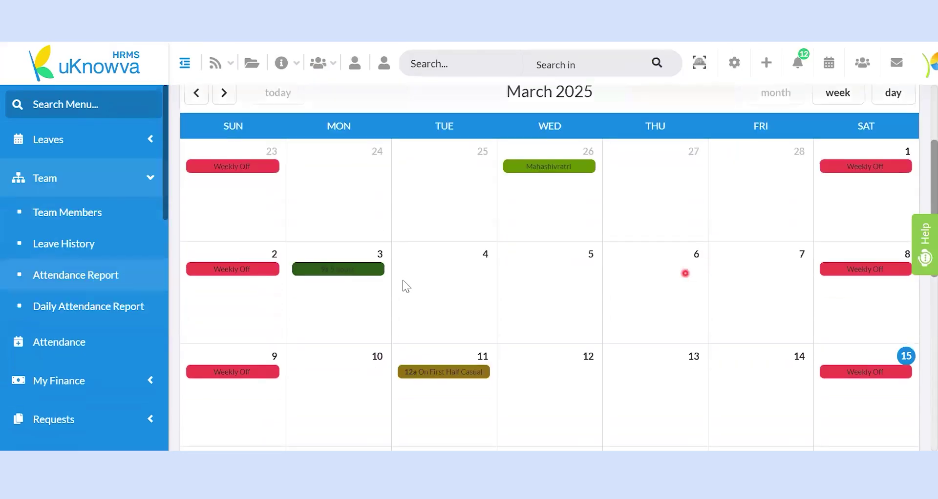
left_click(342, 272)
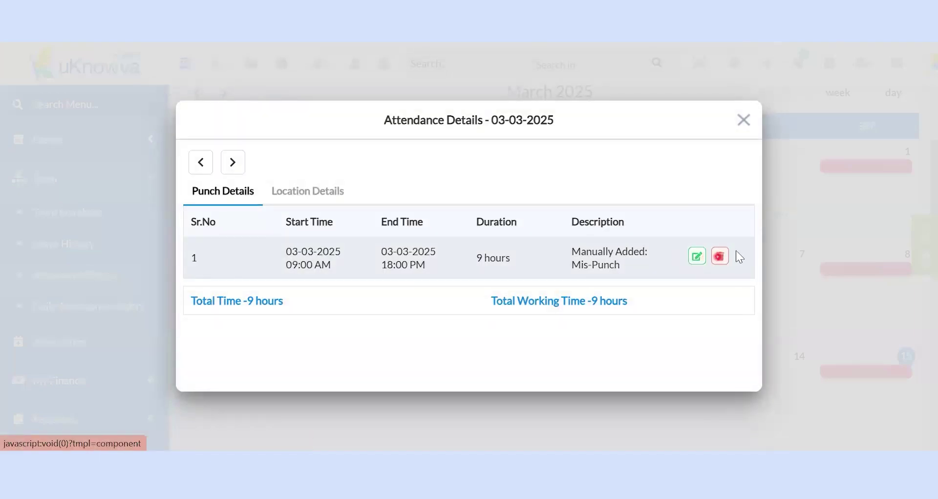
left_click(785, 233)
Step: Open the team's Daily Attendance Report and show the employees marked present
left_click(142, 265)
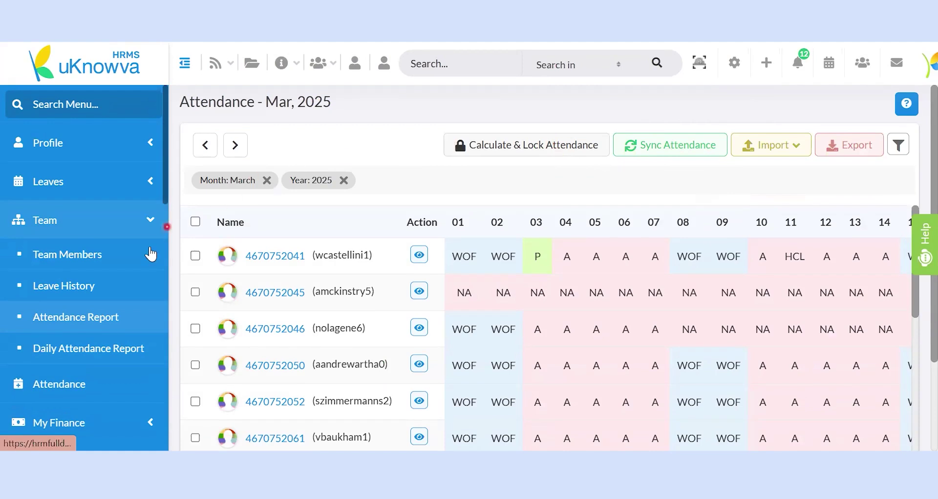
left_click(94, 349)
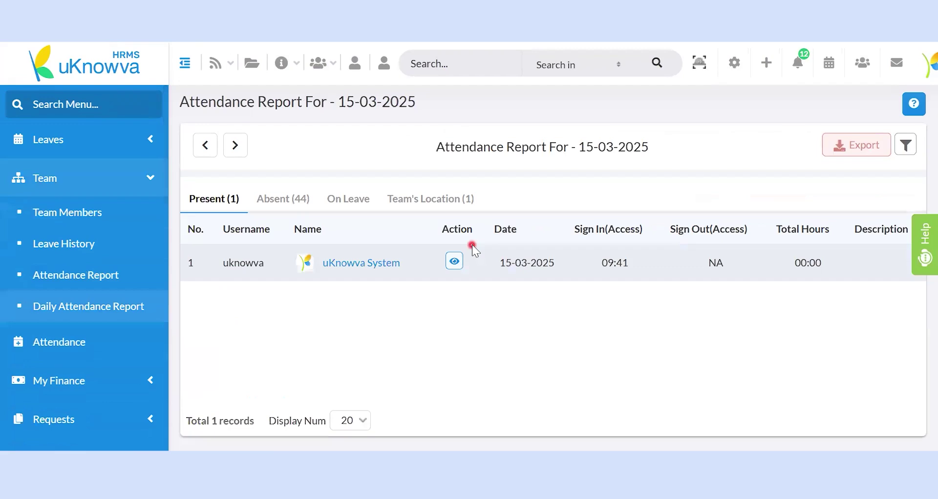
left_click(214, 200)
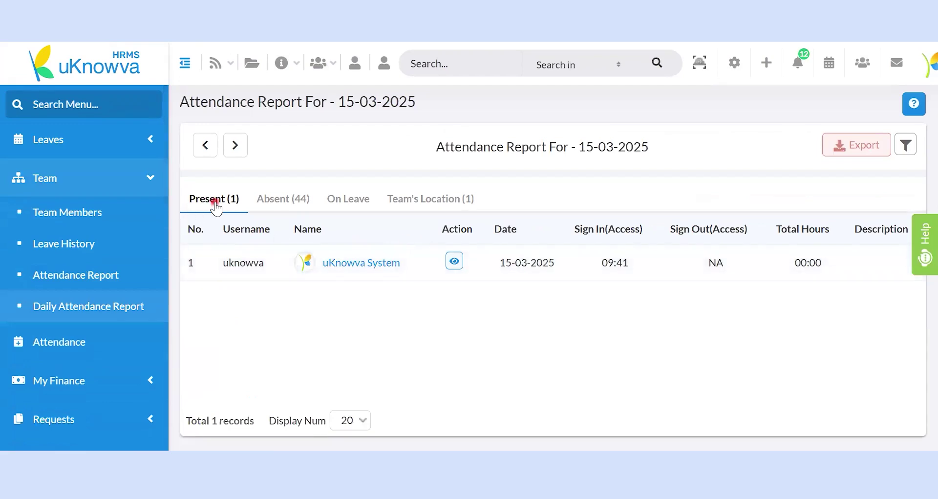
Step: Review the present employee's sign-in, sign-out and total hours, and browse the list of absent employees in the daily report
left_click(270, 201)
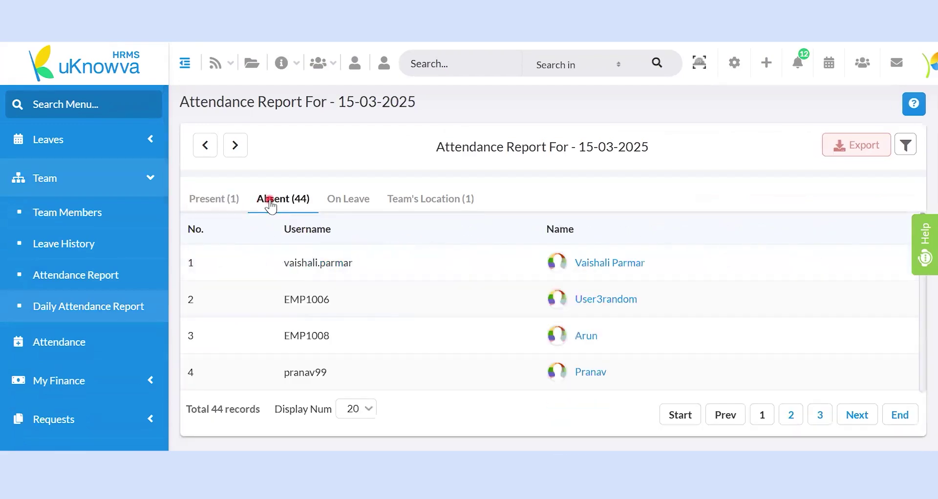
left_click(228, 203)
left_click(579, 271)
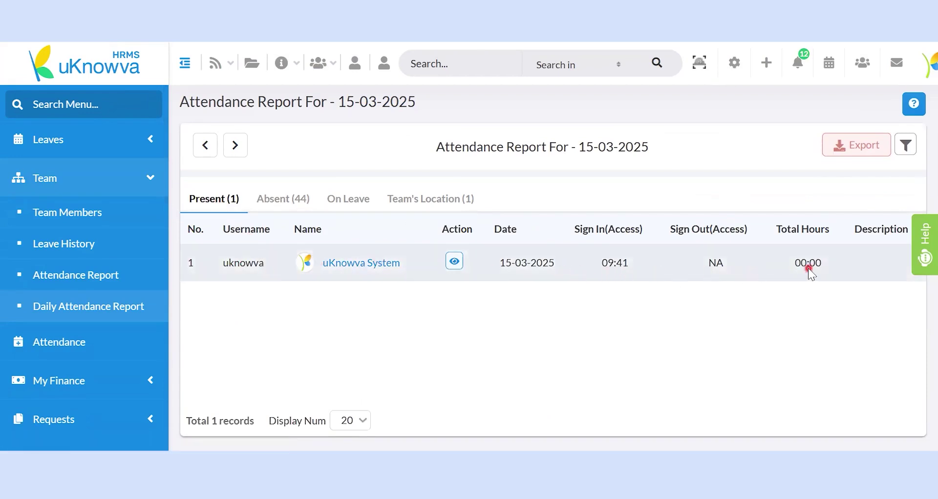
left_click(286, 196)
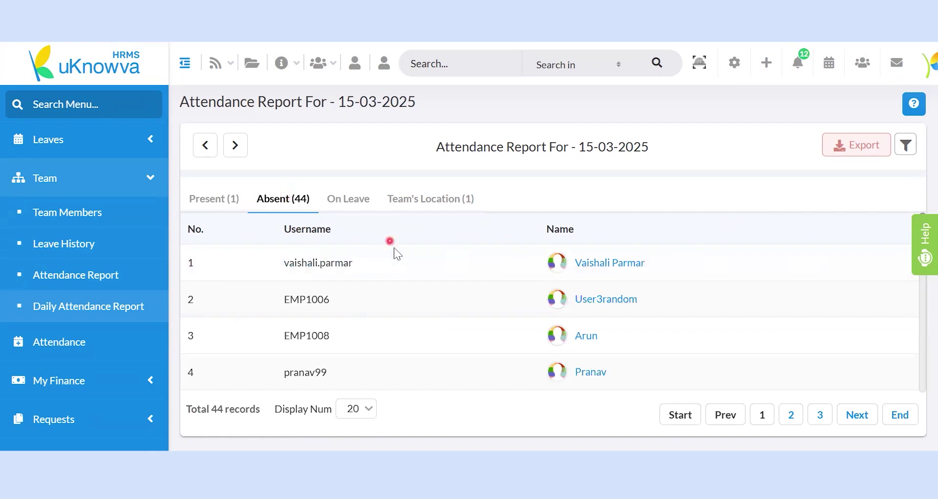
scroll(400, 268, "down", 7)
scroll(399, 268, "up", 3)
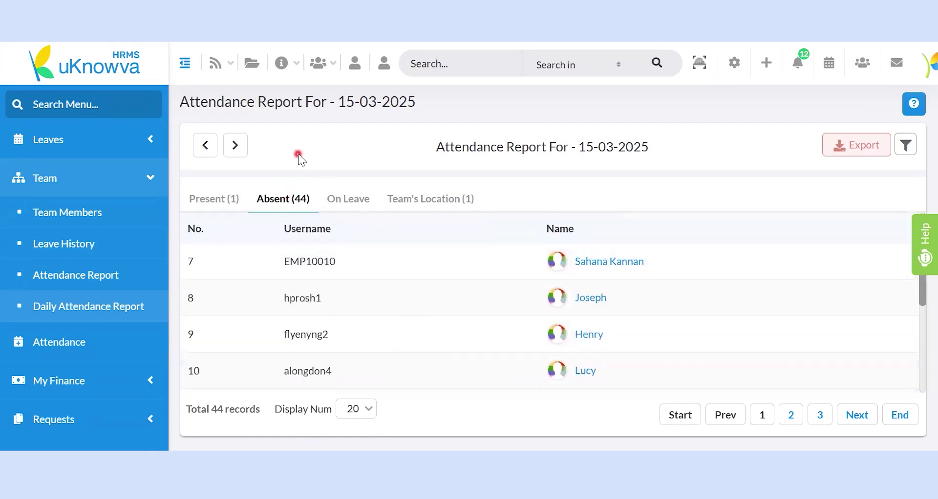
Step: View the employees on leave and the team's location map, dismissing the Google Maps notice
left_click(344, 202)
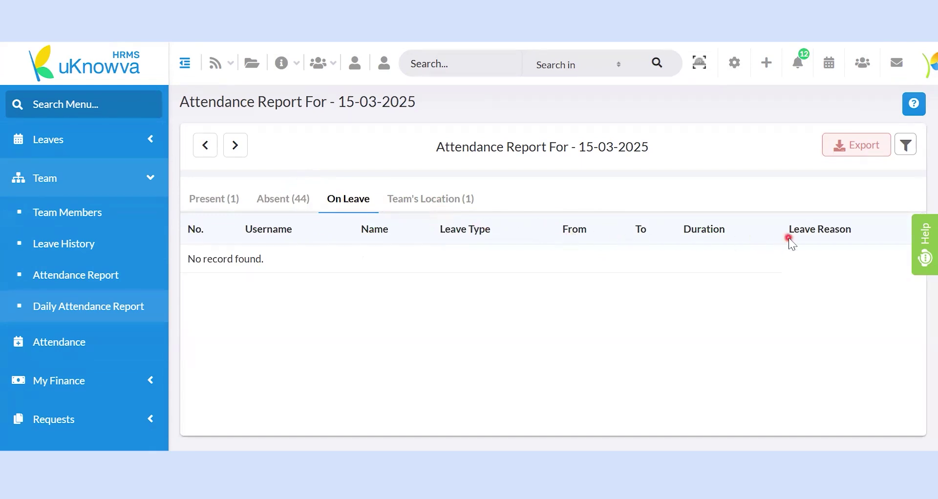
left_click(430, 205)
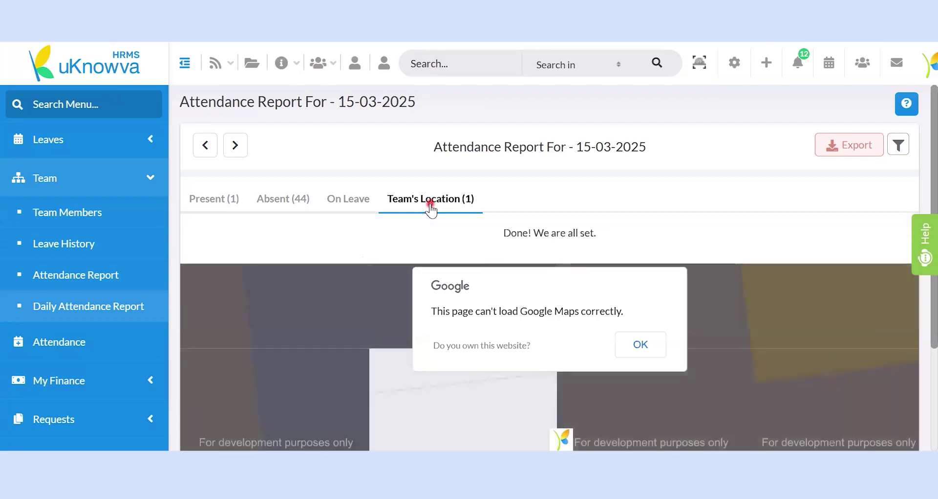
left_click(641, 344)
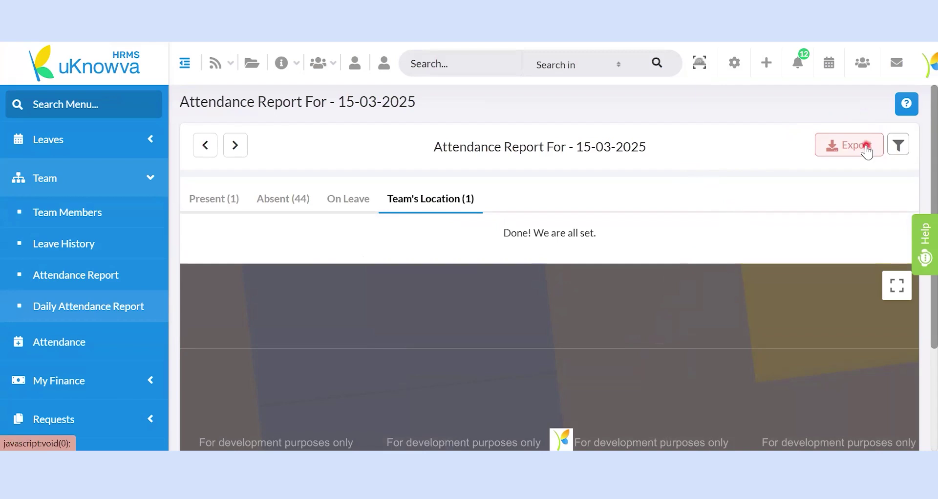
Step: Show the filter options for the Daily Attendance Report
left_click(897, 145)
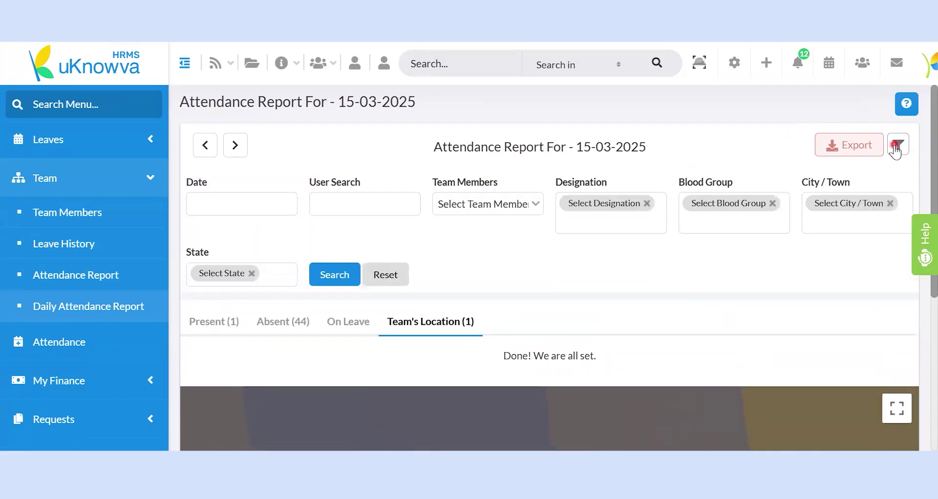